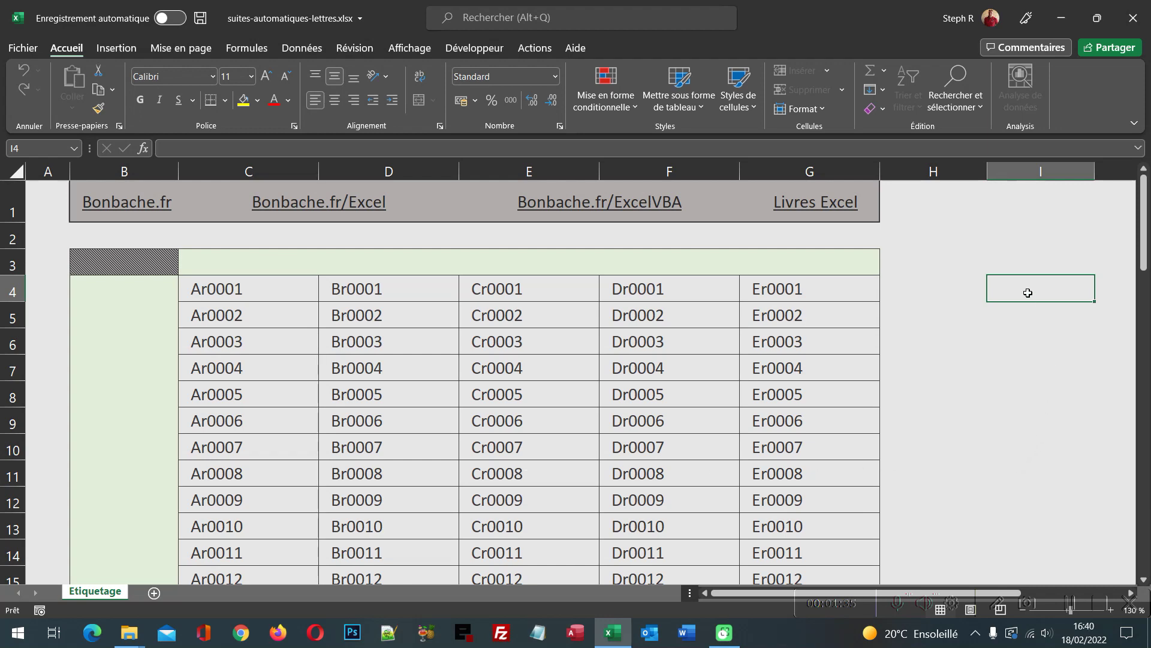
Enter =CAR(97) in cell I4 and fill the formula down to I7
type("=Car")
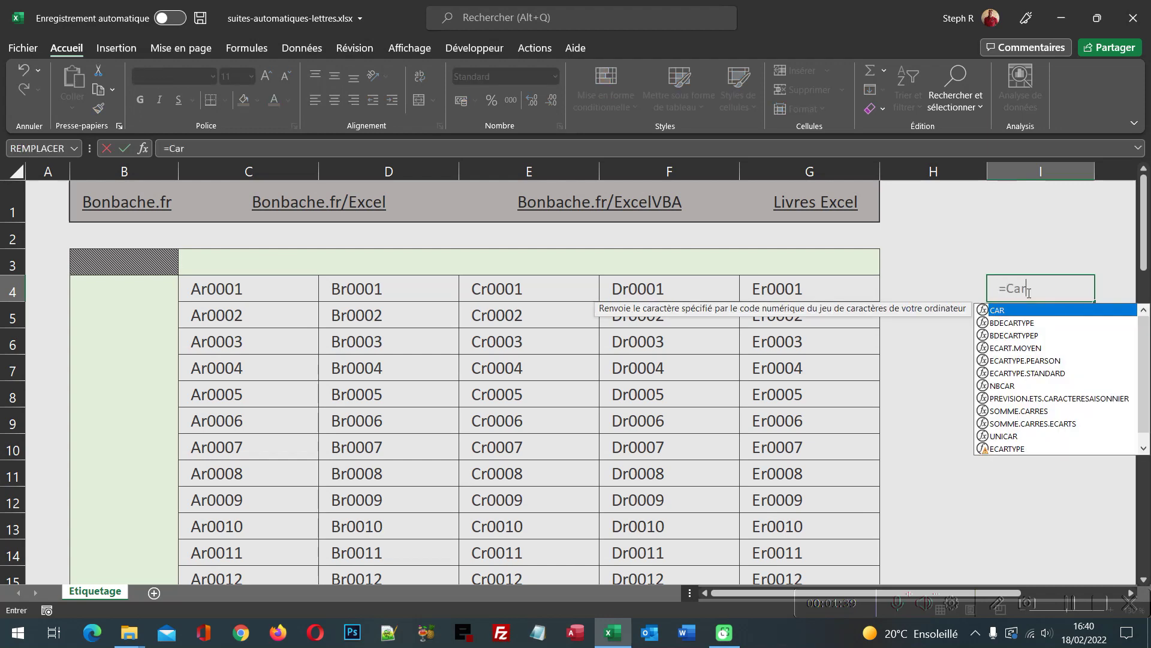
type("(")
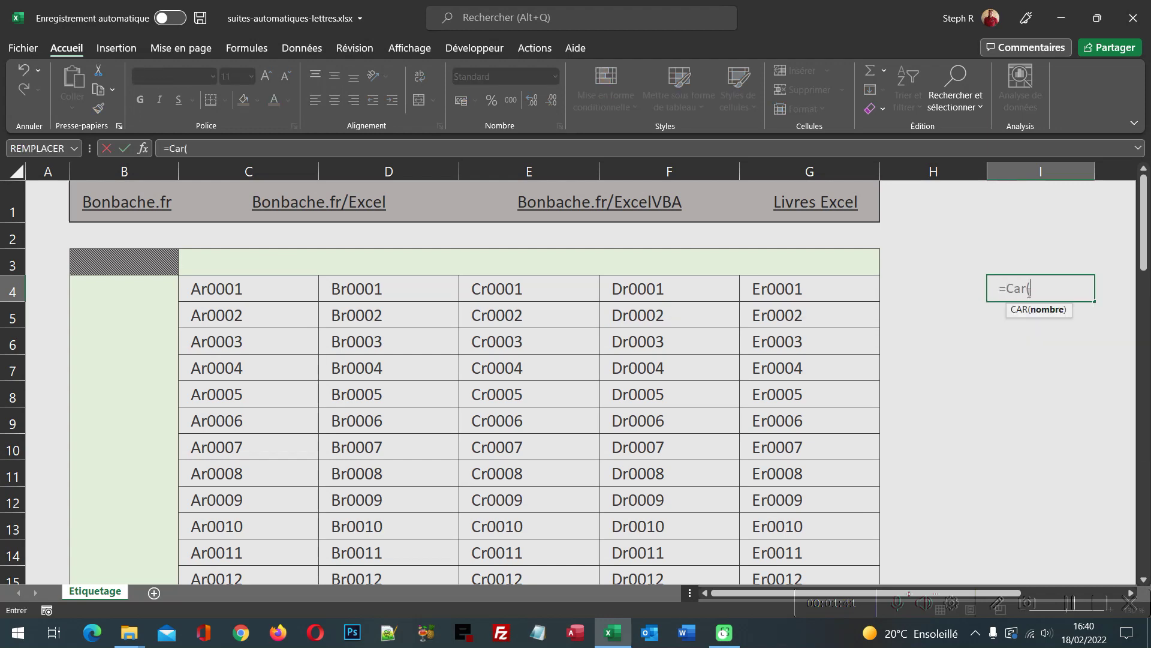
type("97)")
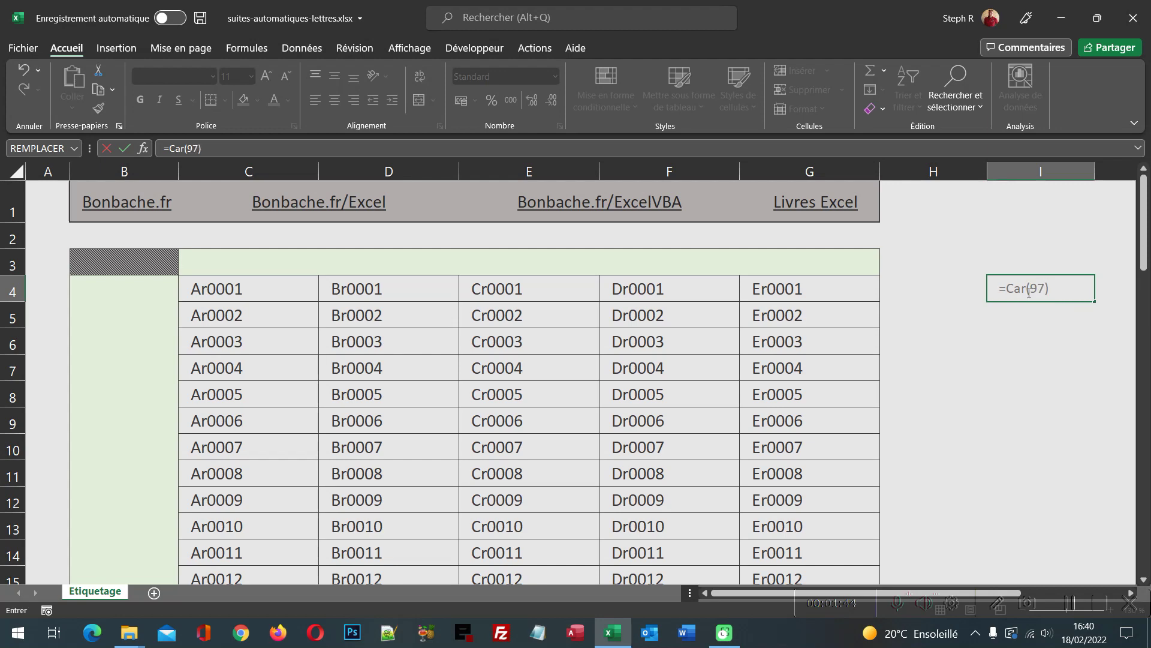
key("ctrl+Return")
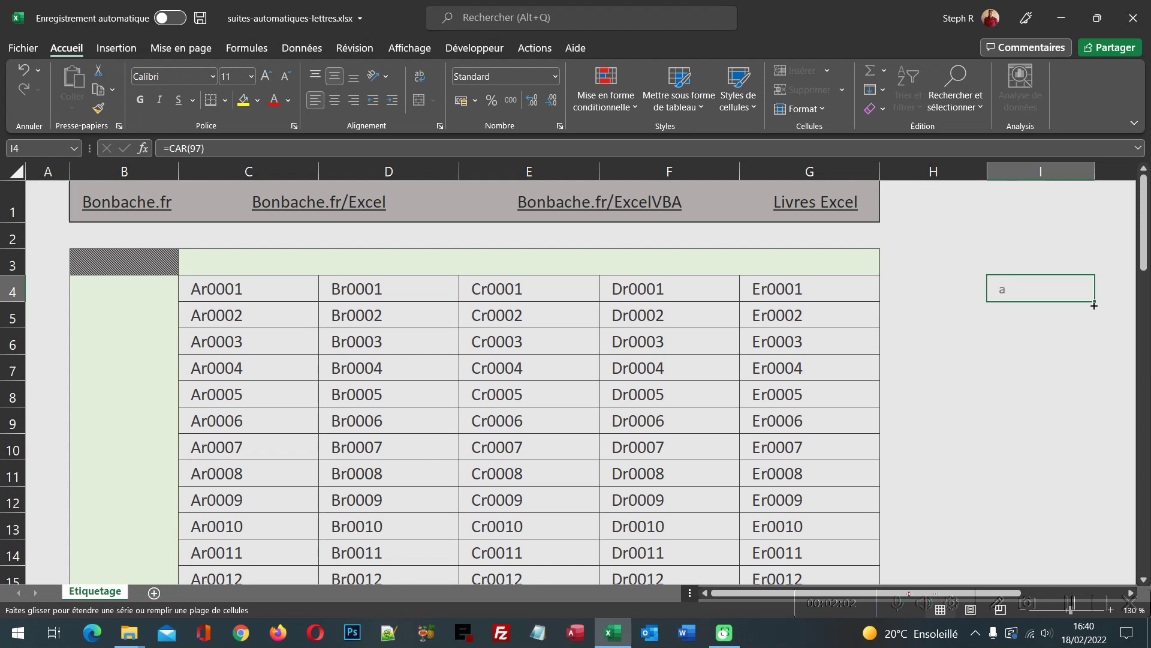
left_click_drag(1094, 305, 1090, 383)
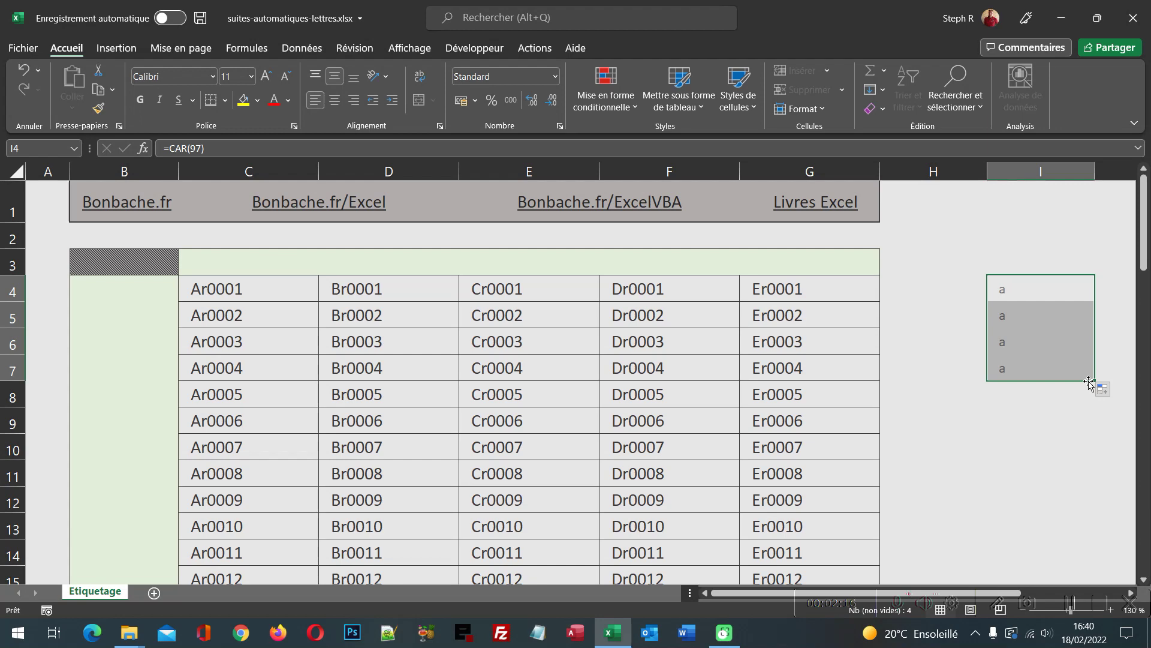
Change the formula across I4:I7 to =CAR(LIGNE(A97))
left_click(191, 148)
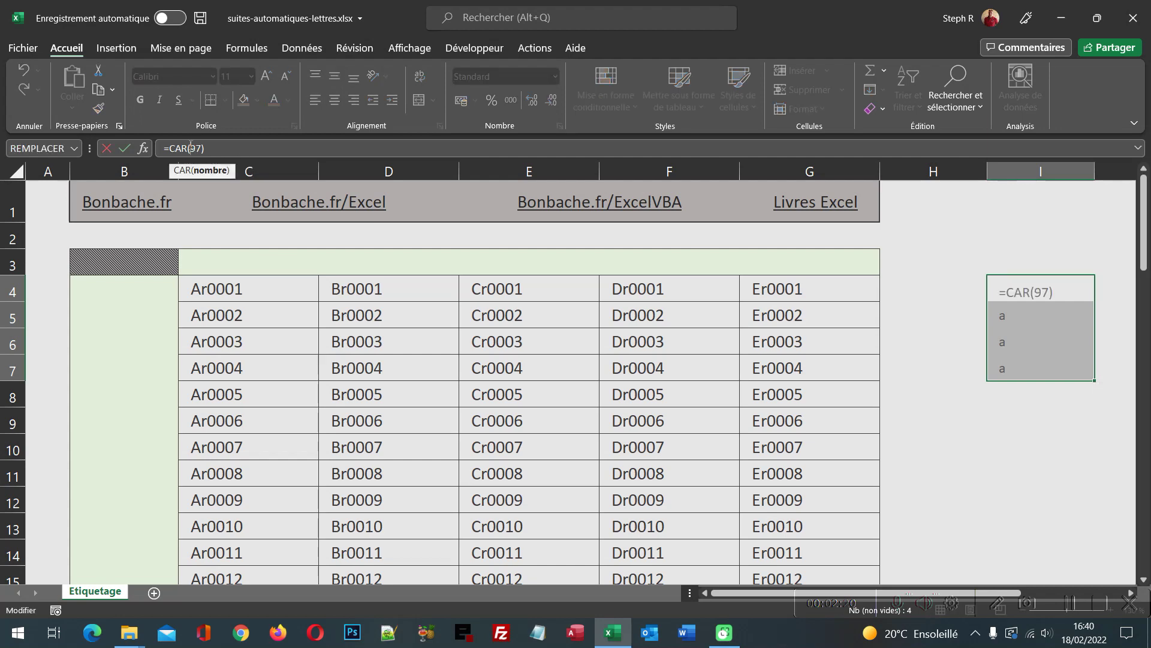
type("Ligne")
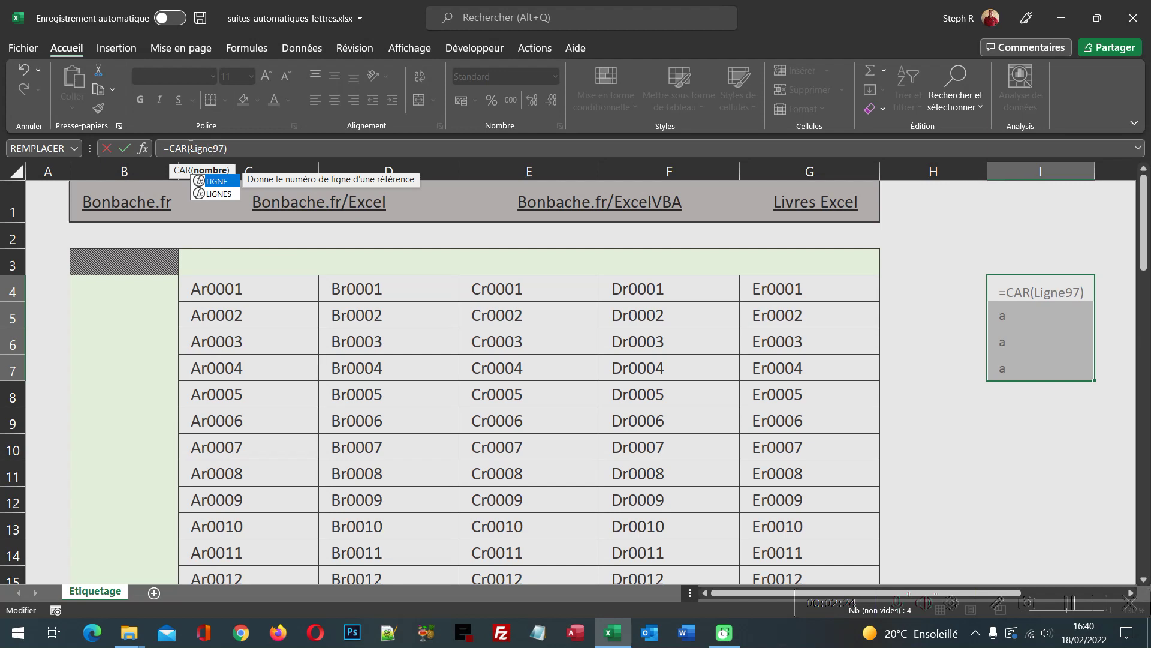
type("(")
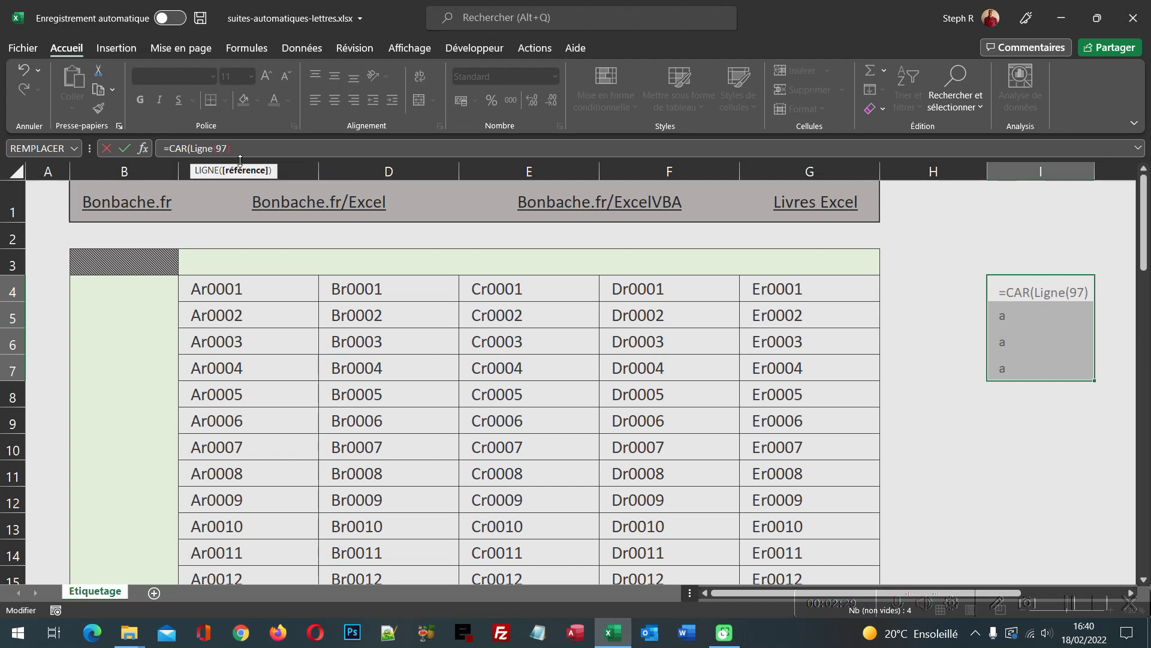
type("A")
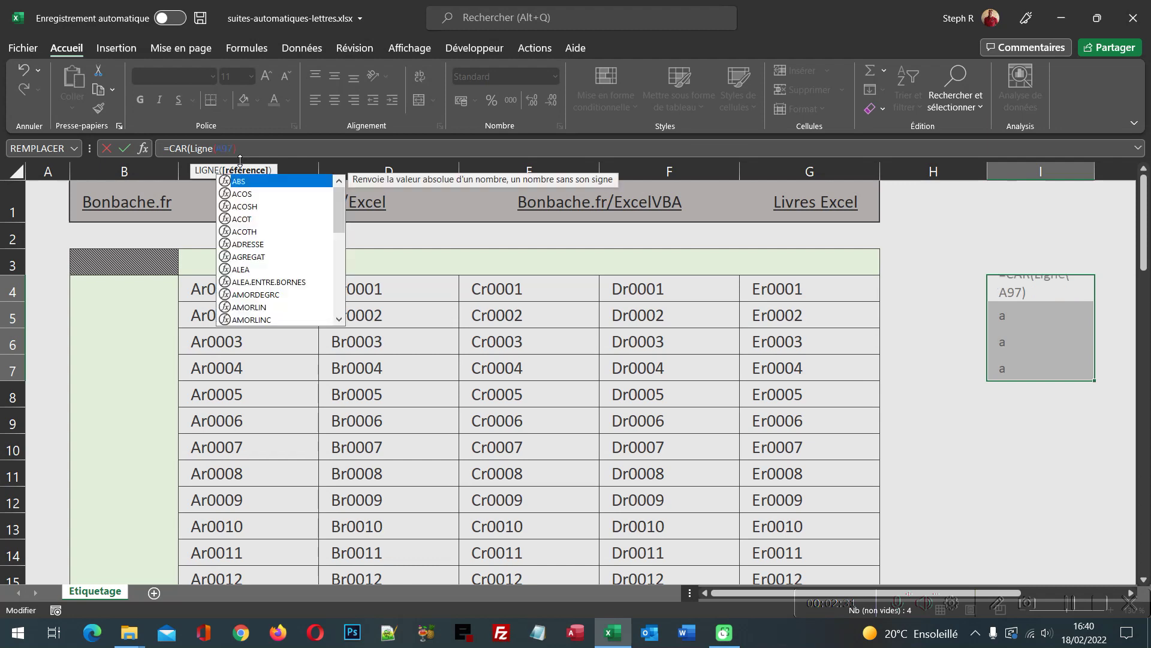
left_click(249, 147)
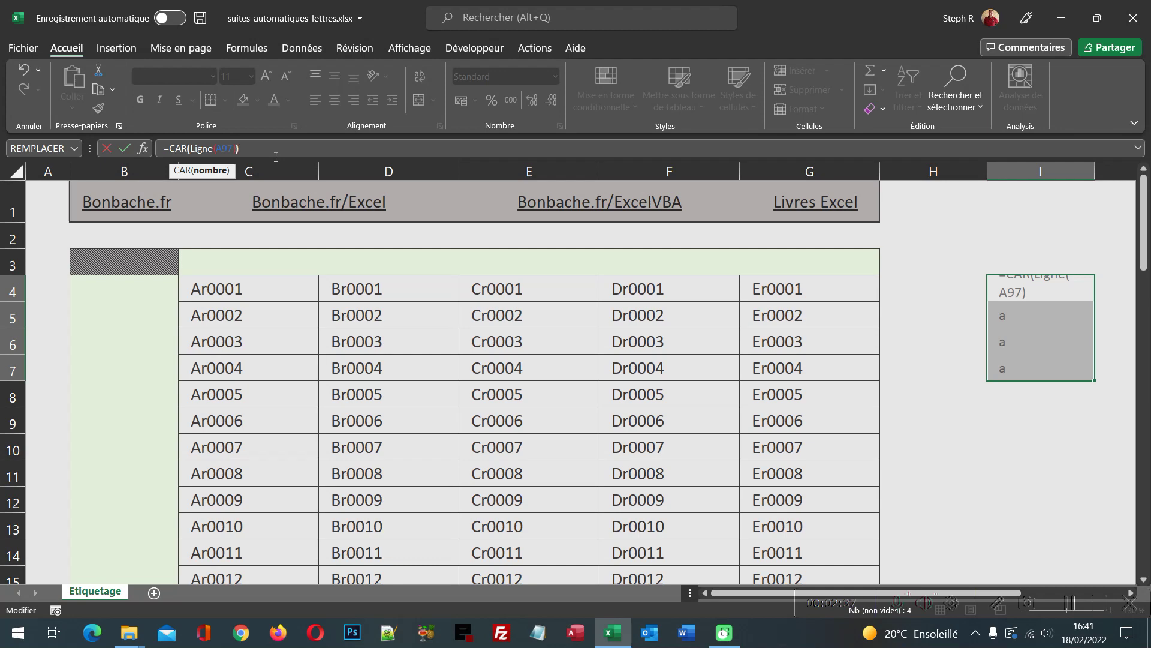
type(")")
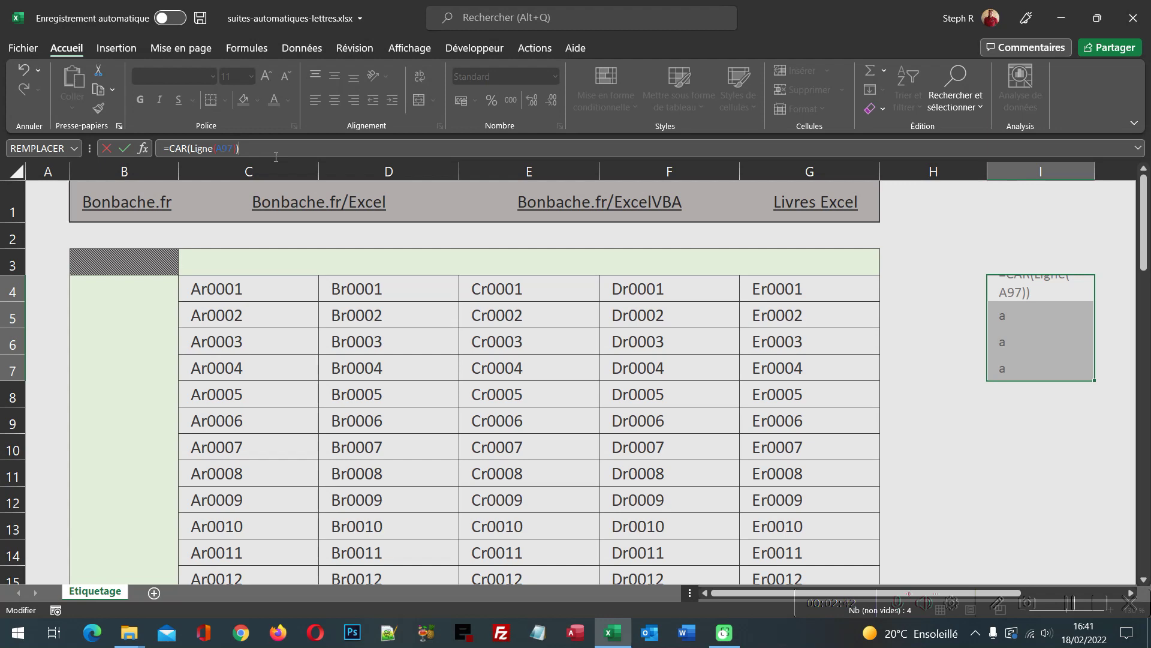
key("ctrl+Return")
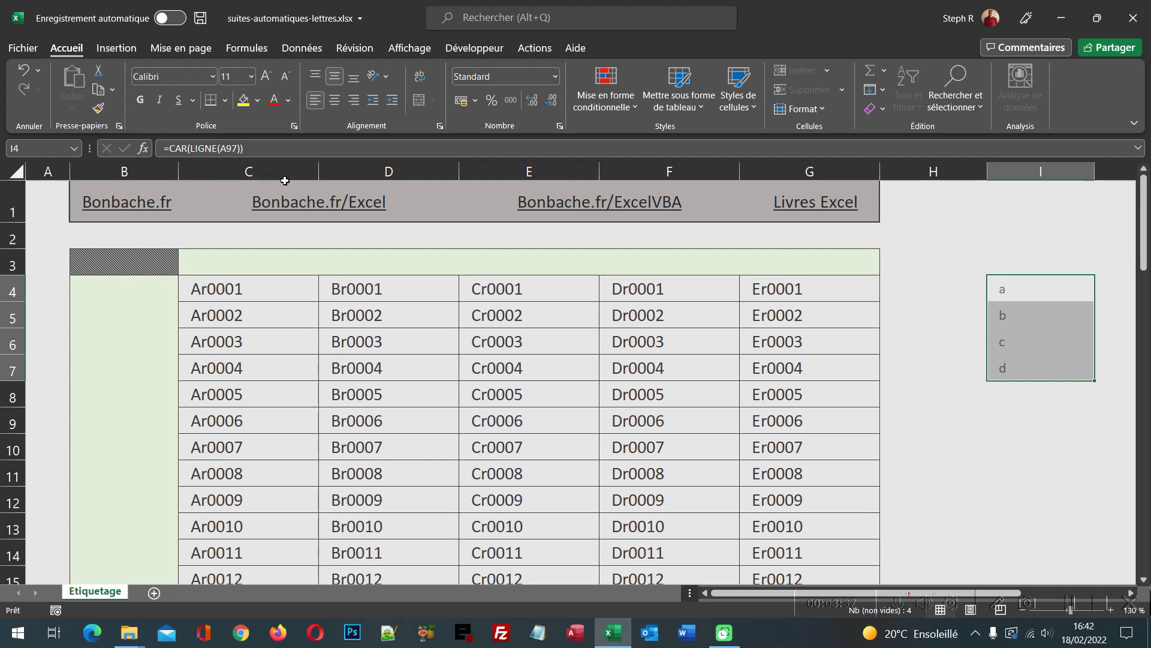
Enter =CAR(65) in cell I9 to generate a capital letter from its character code
left_click(1004, 415)
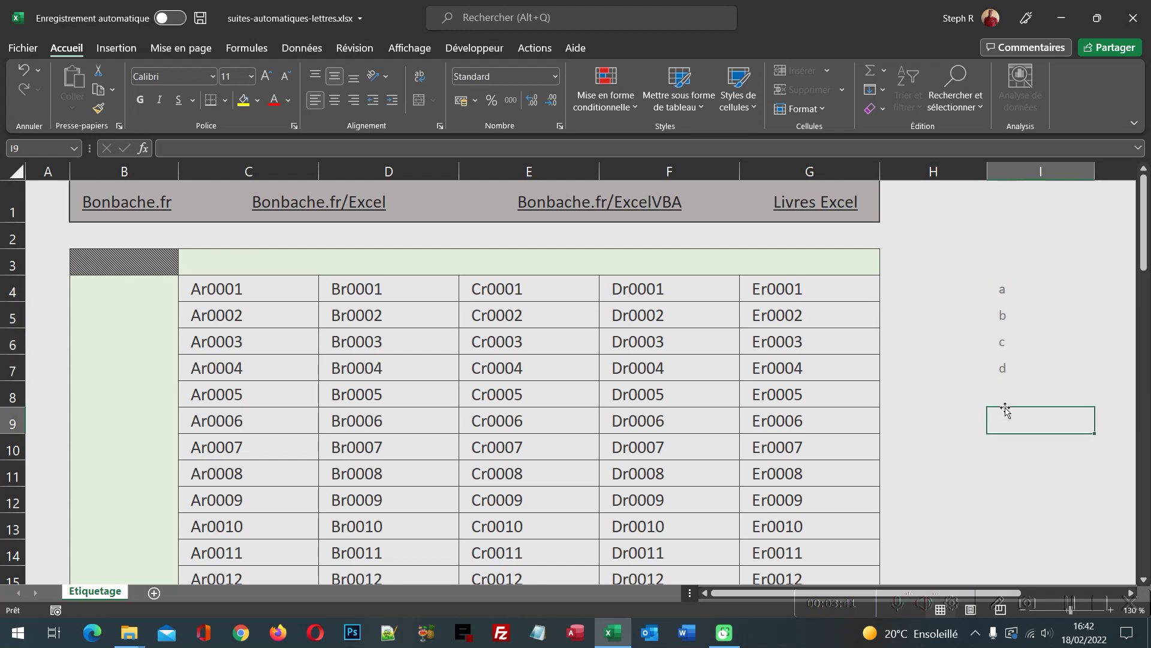
type("=Car")
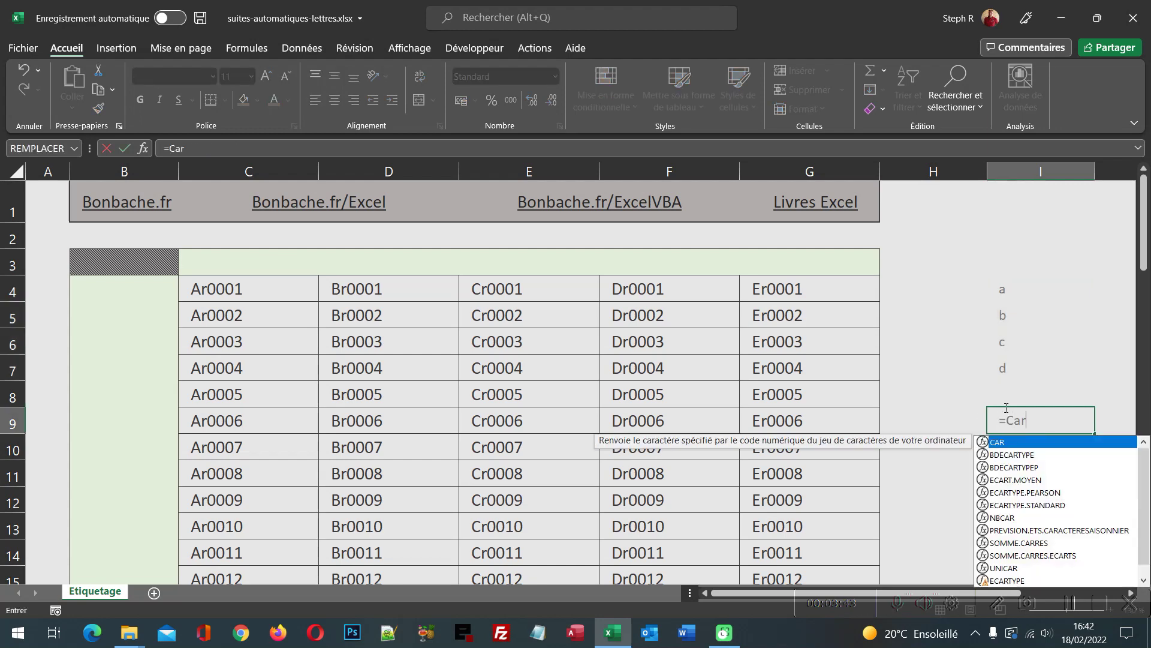
type("(65)")
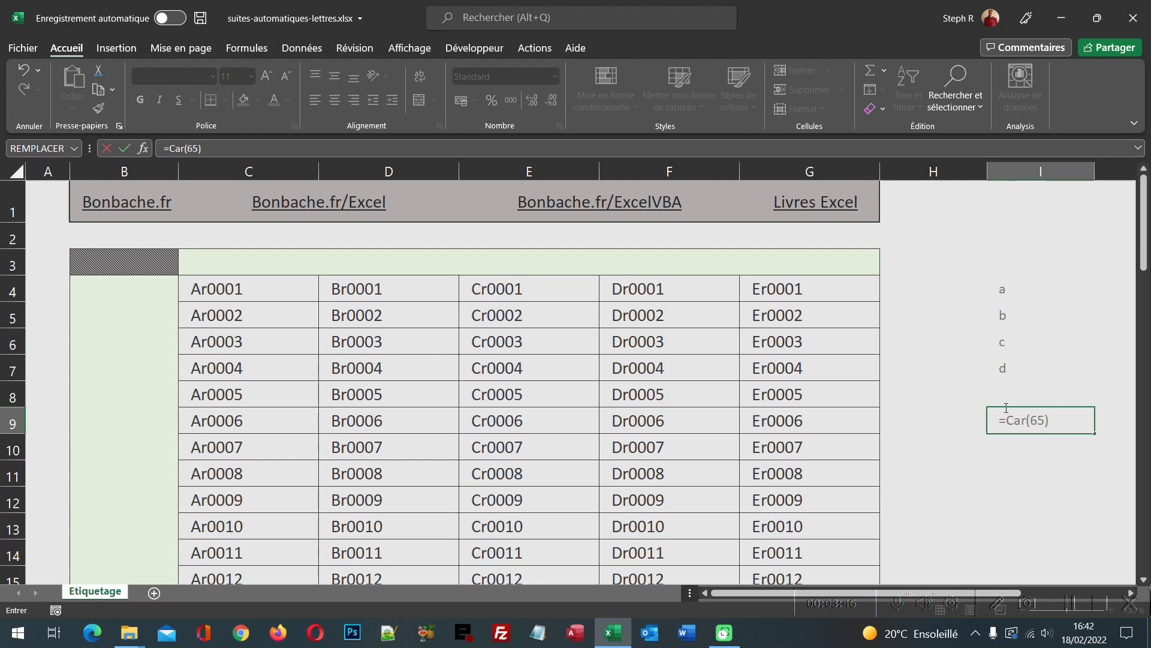
key("ctrl+Return")
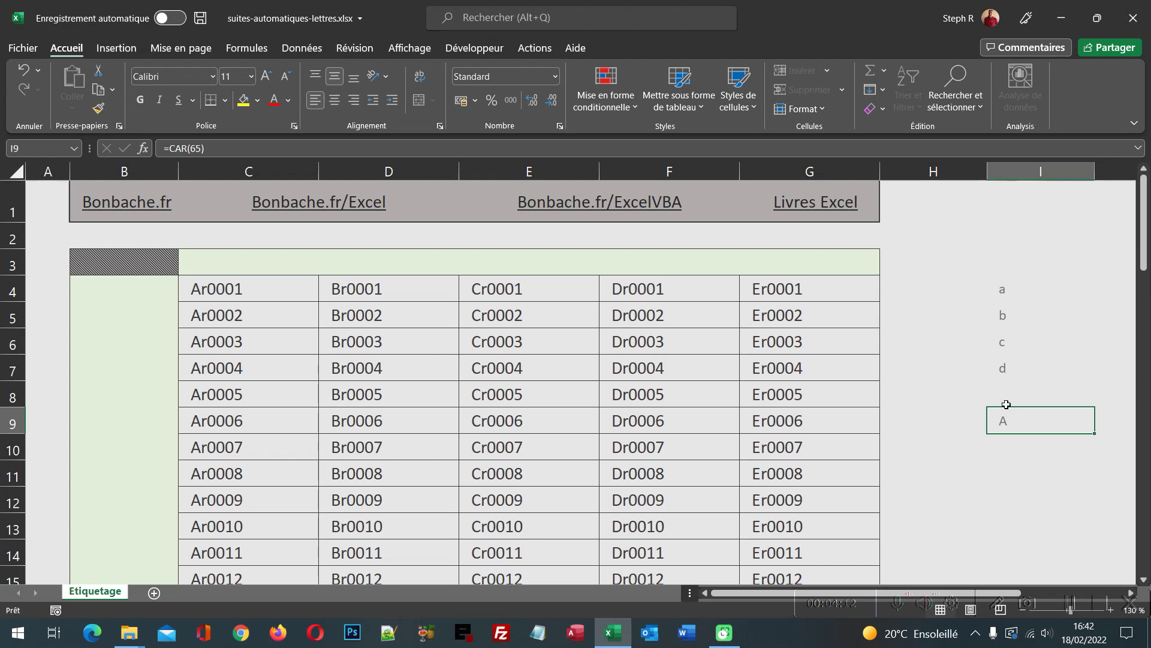
Enter the row label formula ="Ligne " & CAR(LIGNE(A97)) in cell B4
left_click(152, 290)
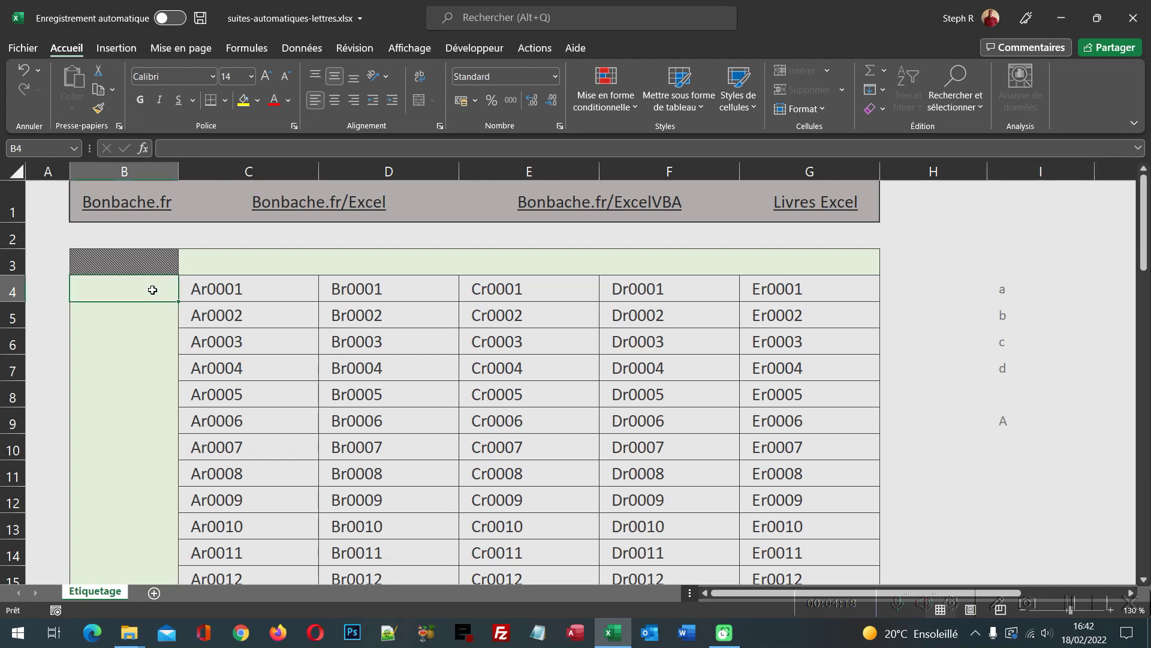
type("=")
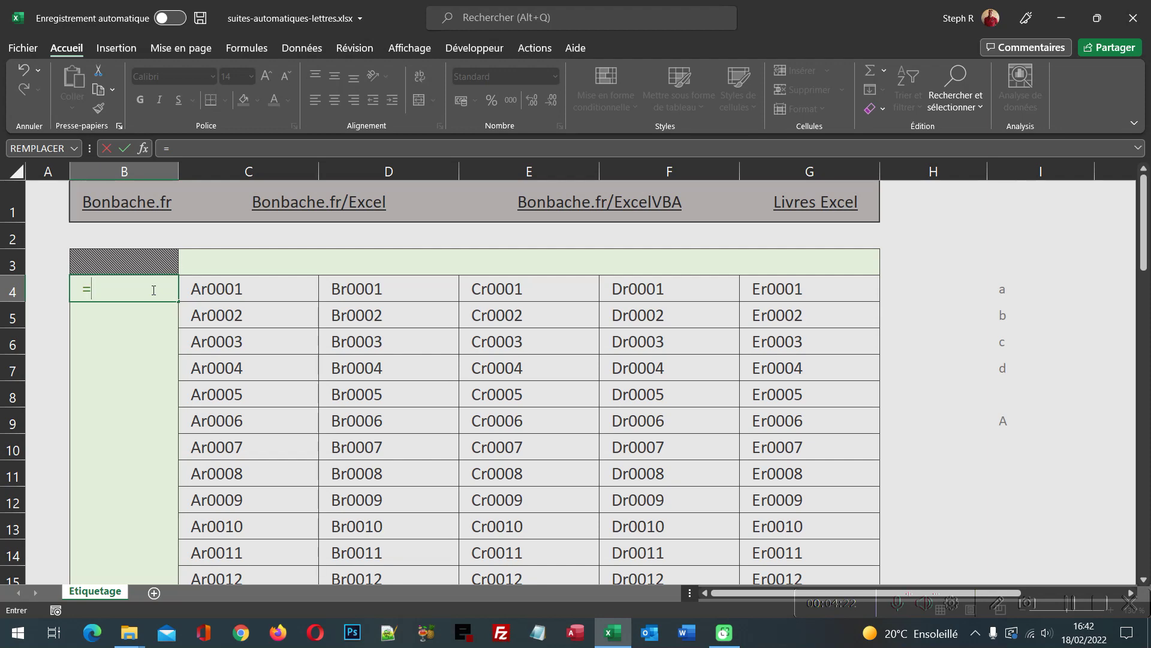
type("\"Ligne \" & ")
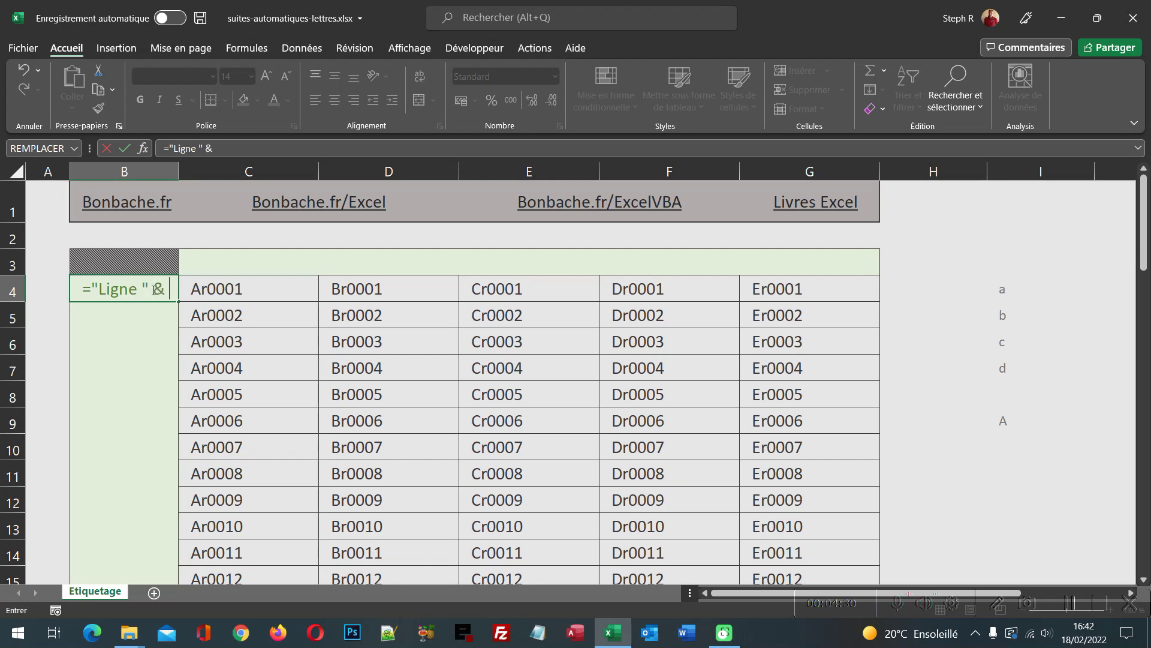
type("Car")
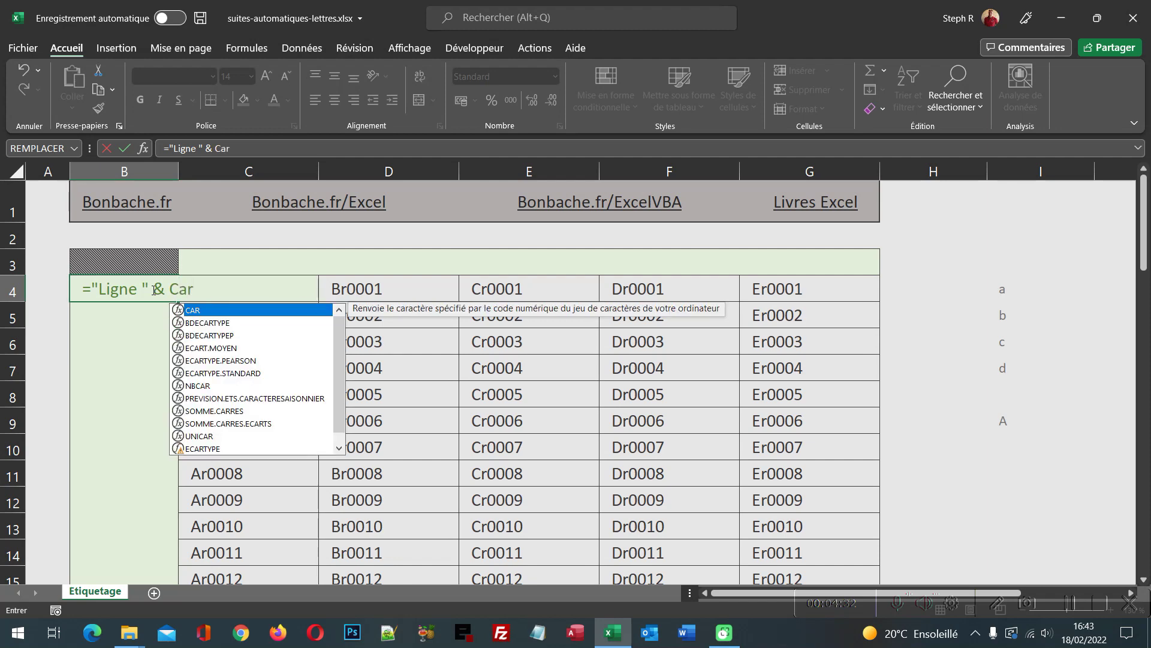
type("(")
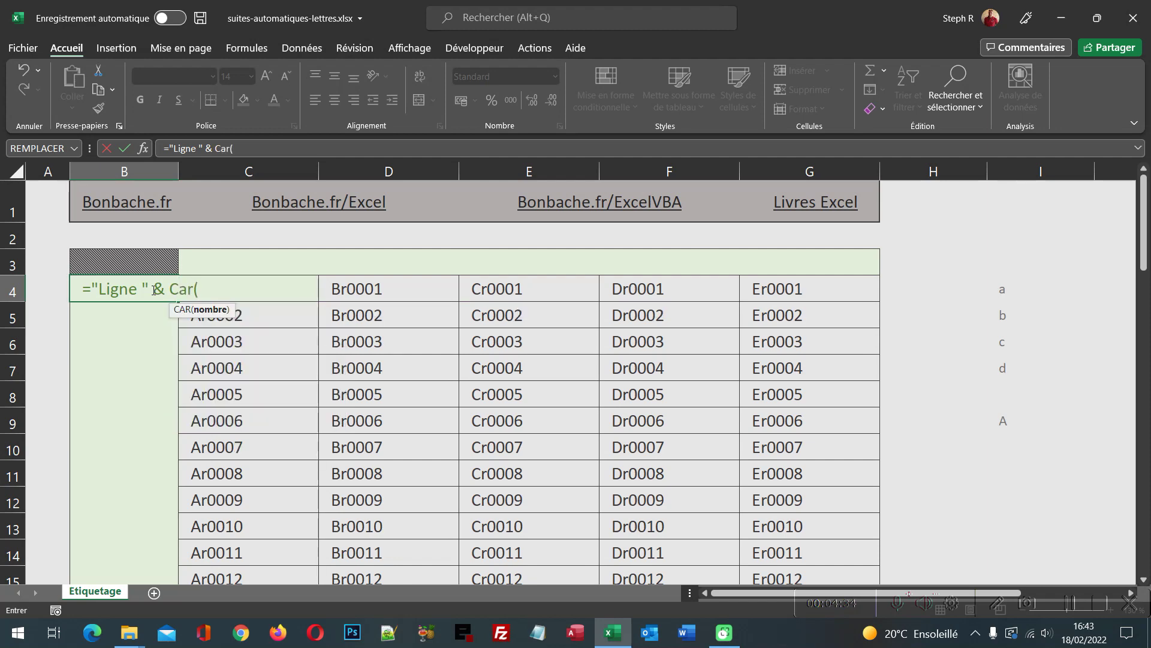
type("Ligne")
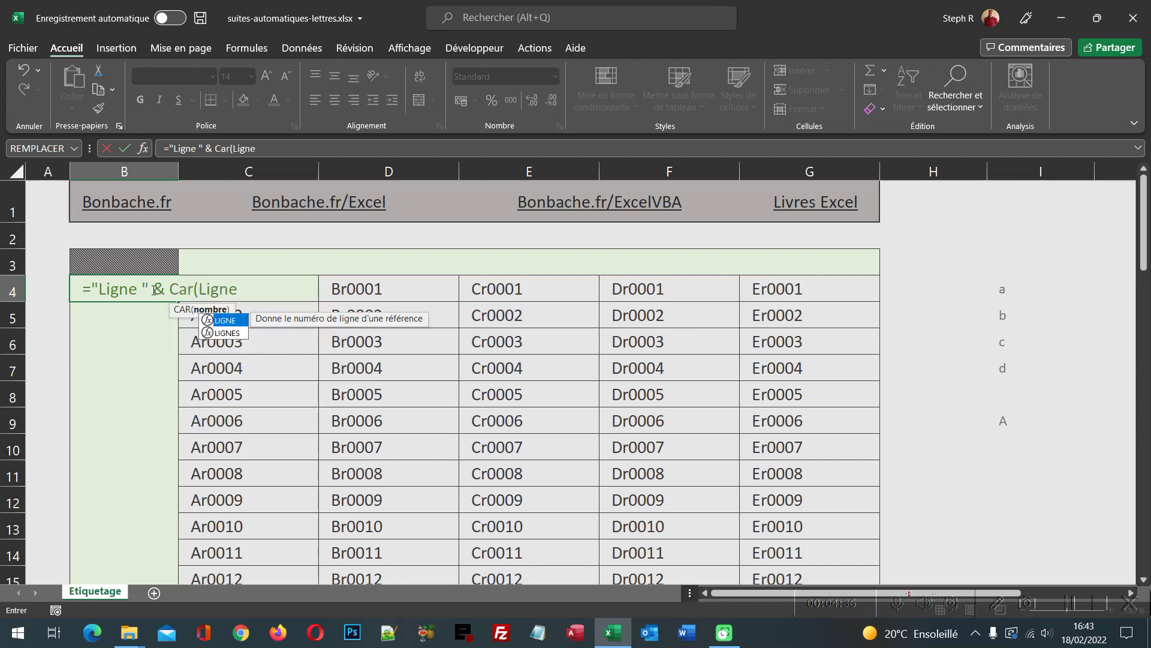
type("(A")
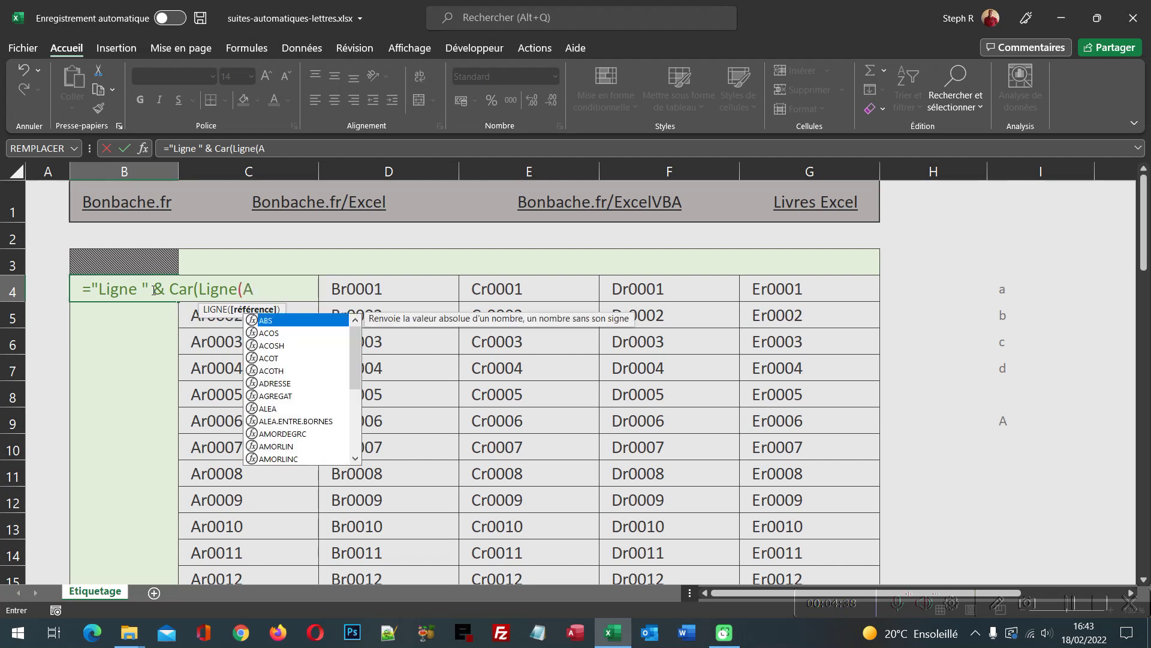
type("97")
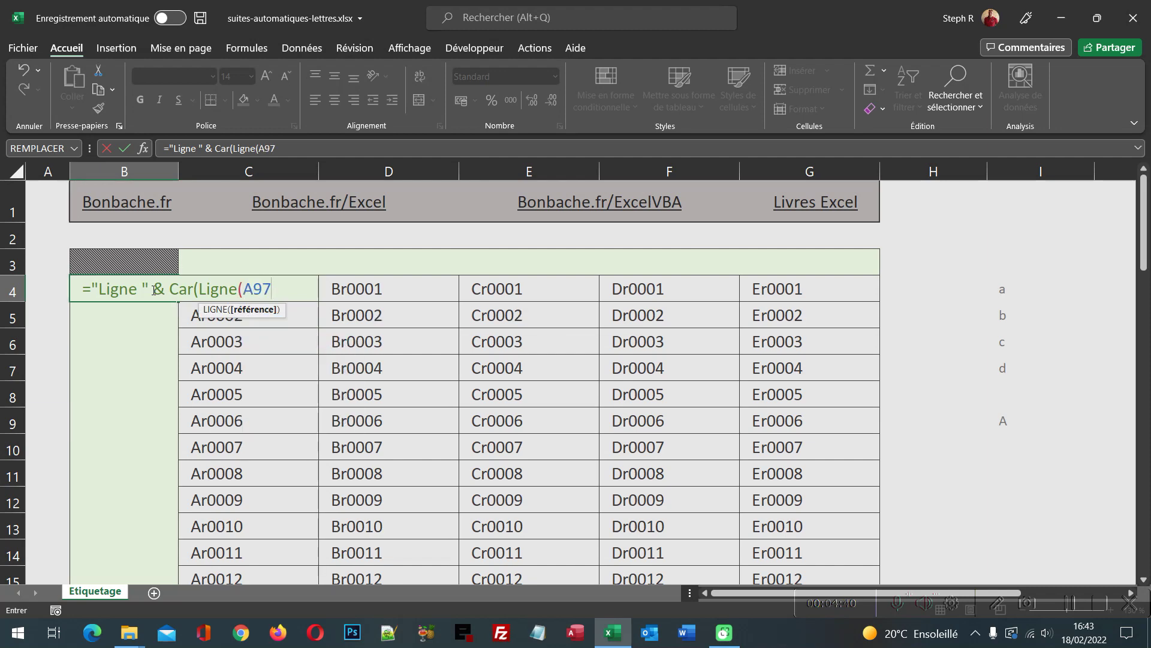
type(")")
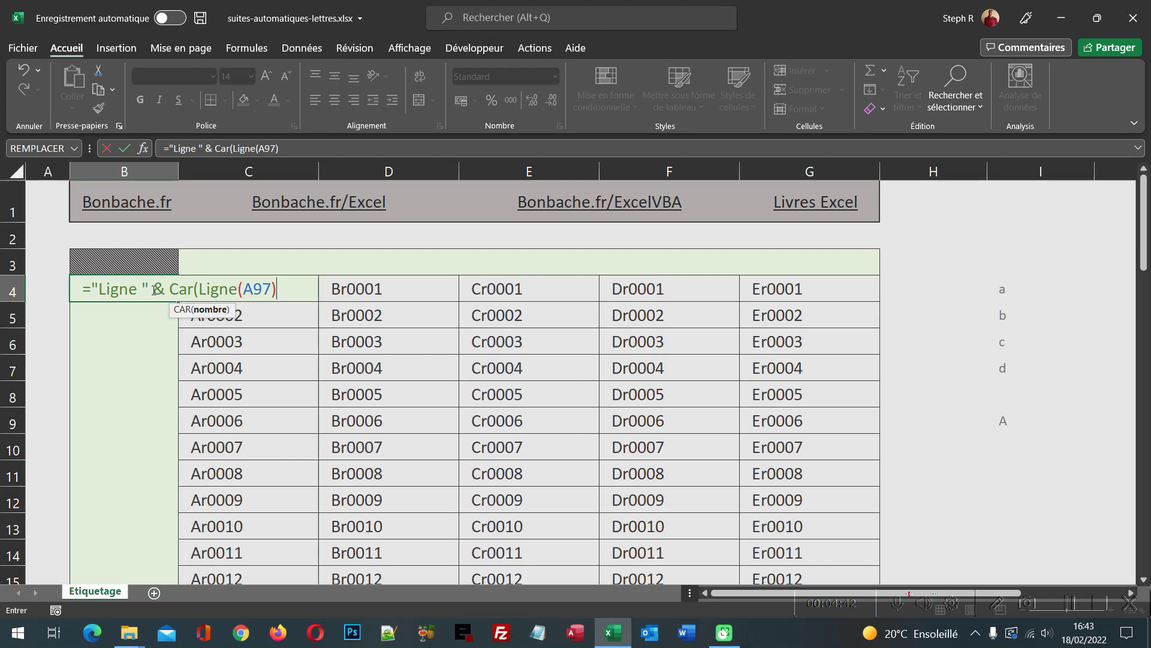
type(")")
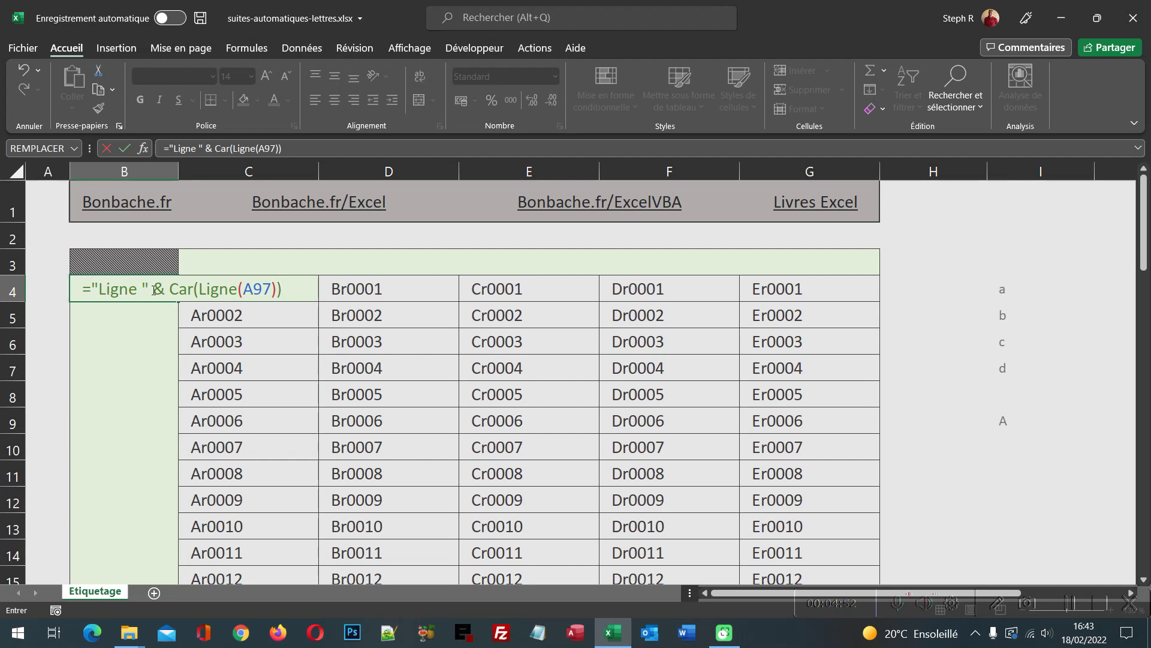
key("ctrl+Return")
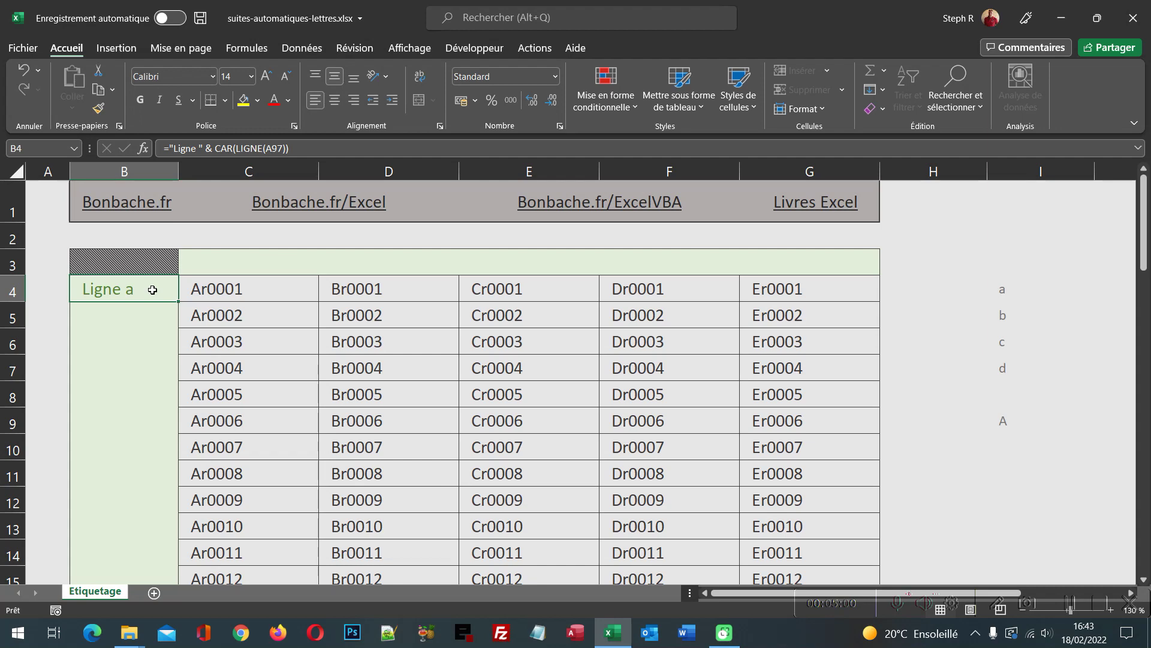
Fill the row label formula from B4 down to B20 and check the labels through the table's last row
double_click(177, 302)
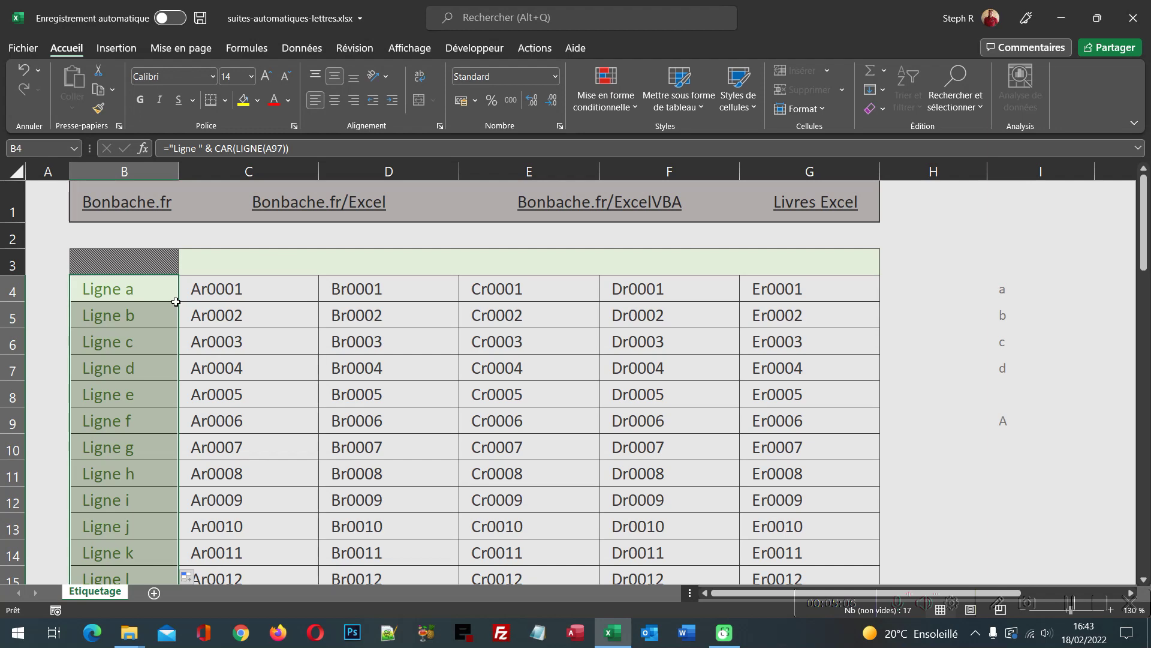
scroll(176, 306, "down", 3)
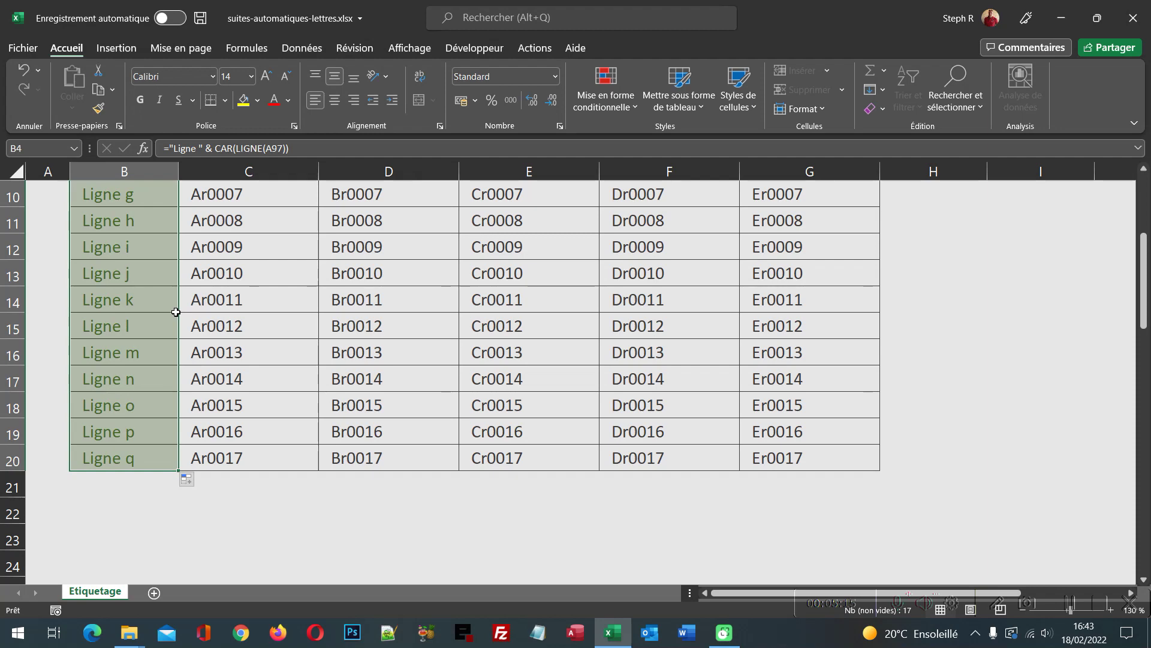
scroll(282, 354, "up", 3)
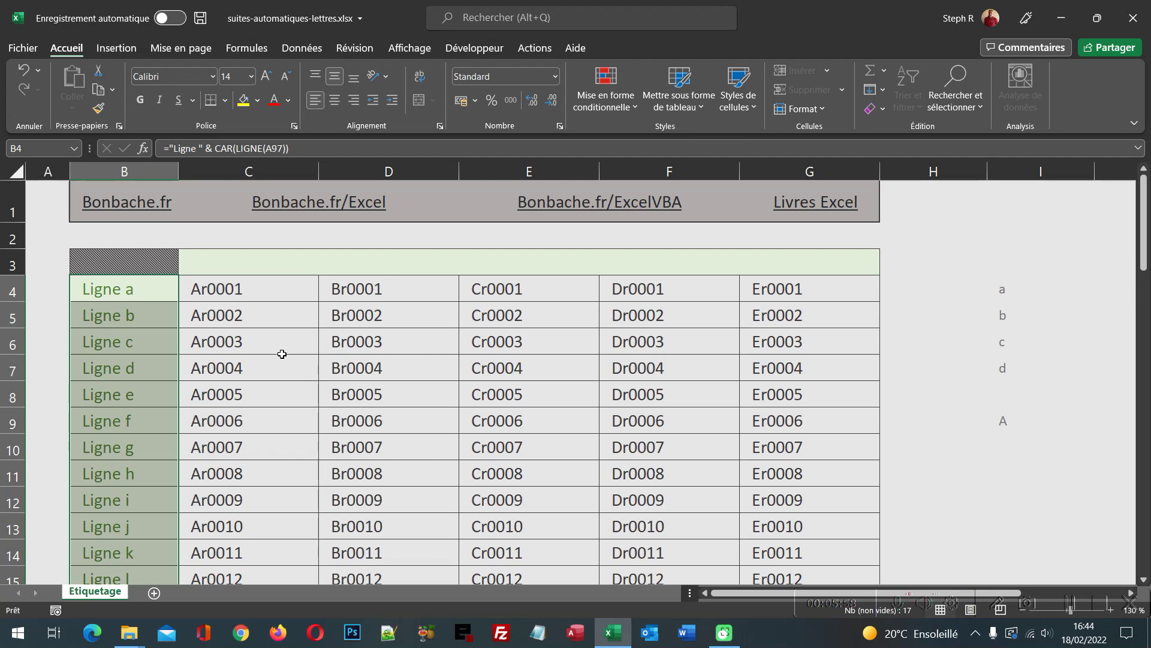
Enter the column label formula ="Colonne " & CAR(COLONNE(BM1)) in cell C3
left_click(282, 263)
type("=")
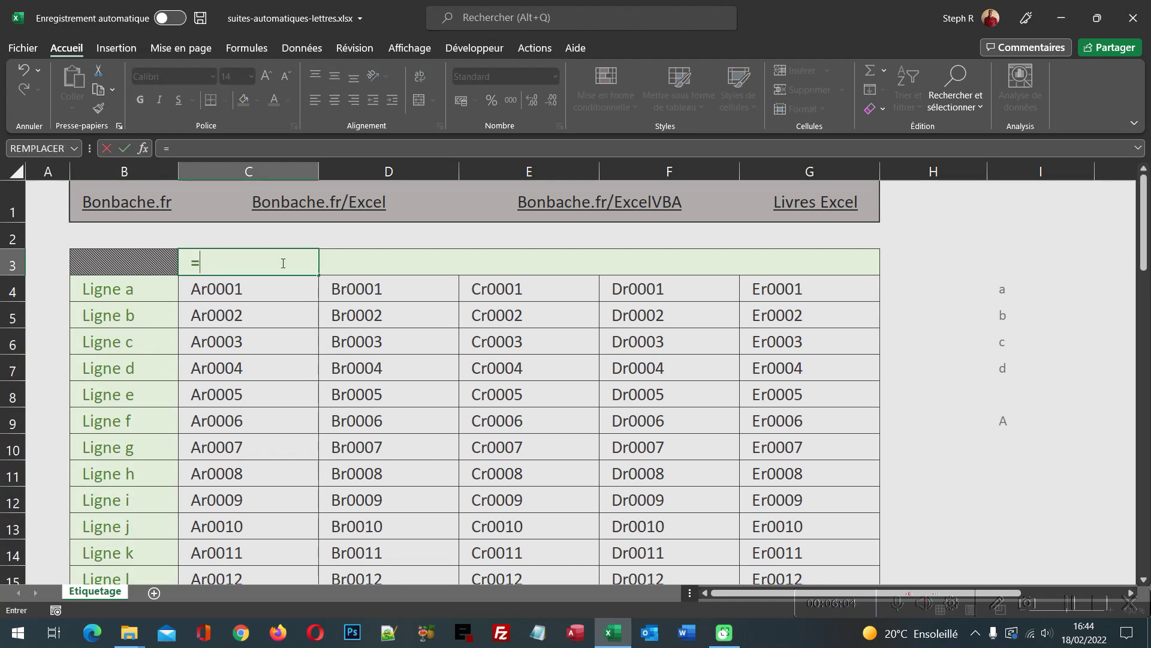
type("\"Colonne")
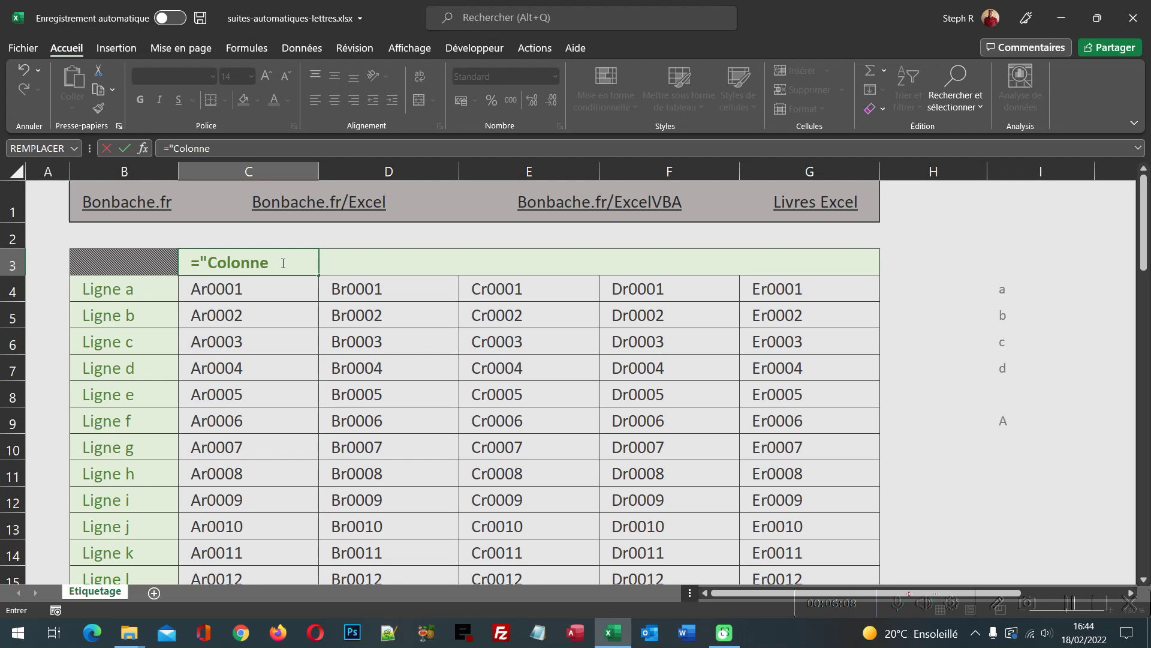
type(" \" & Car(")
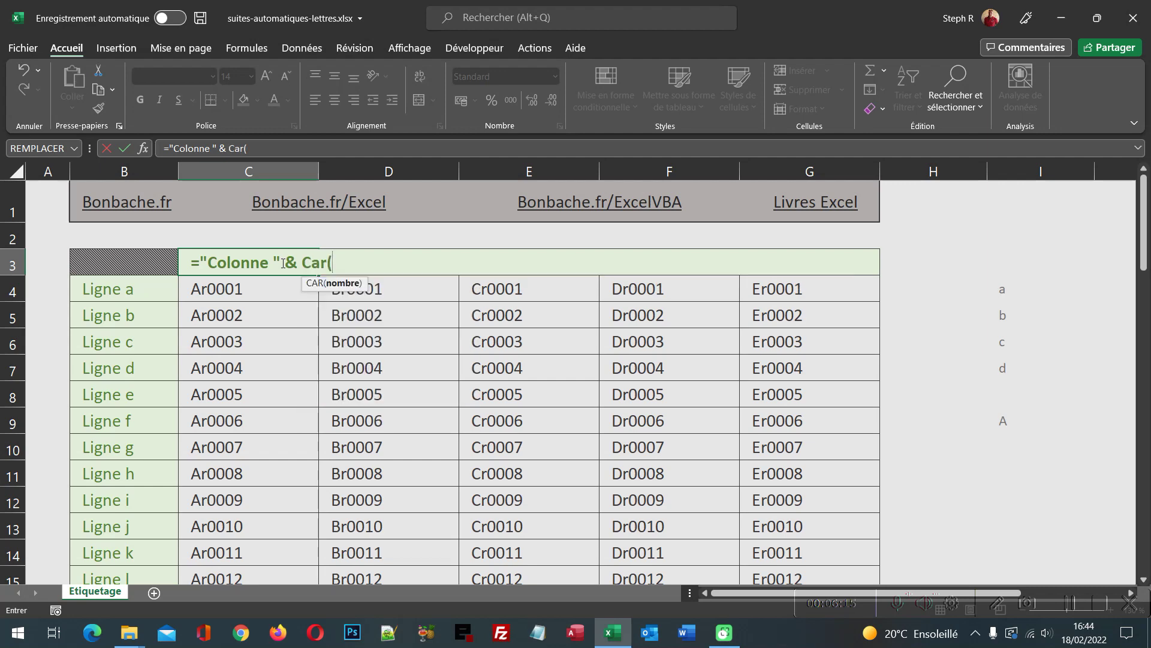
type("Colonne")
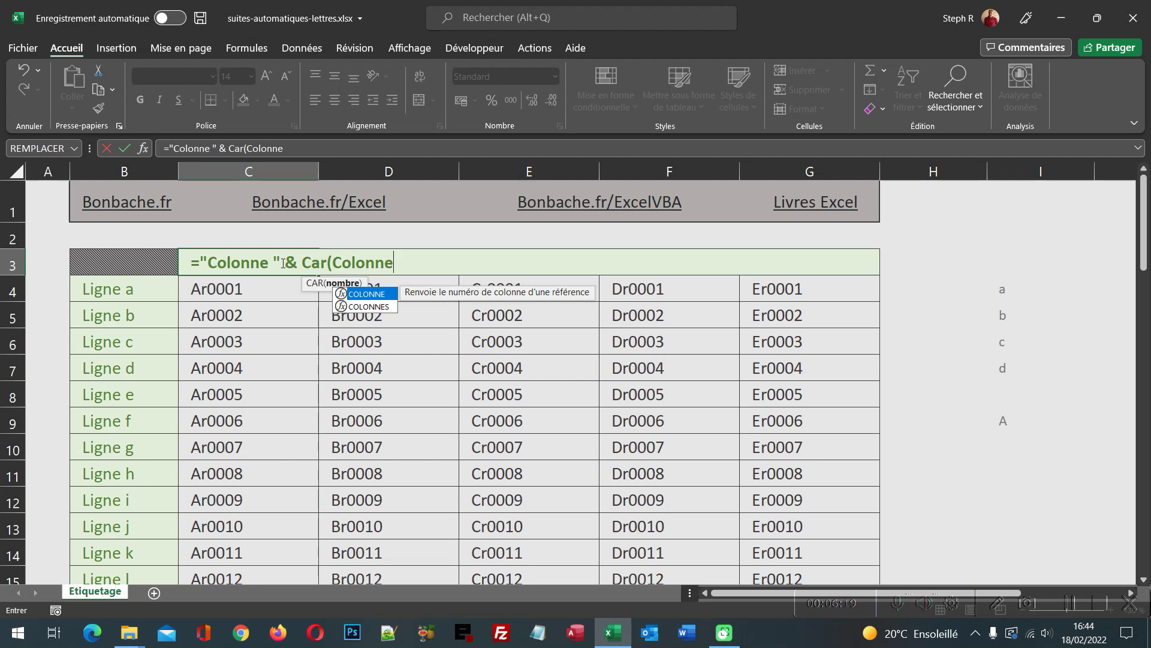
type("(")
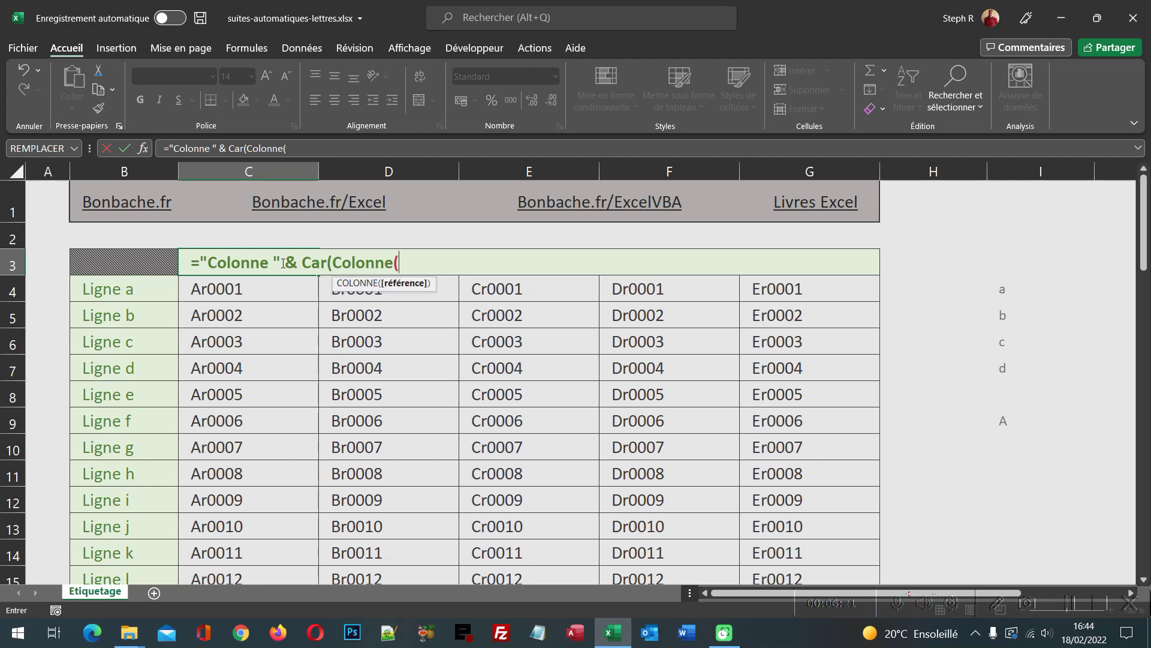
type("BM1)")
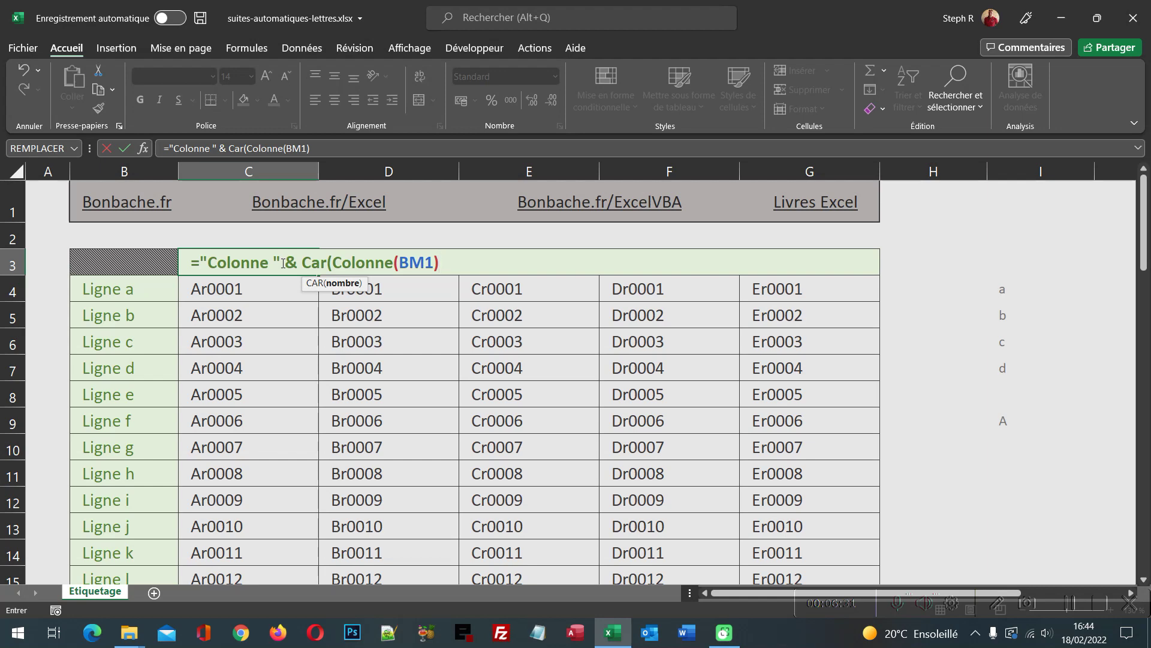
type(")")
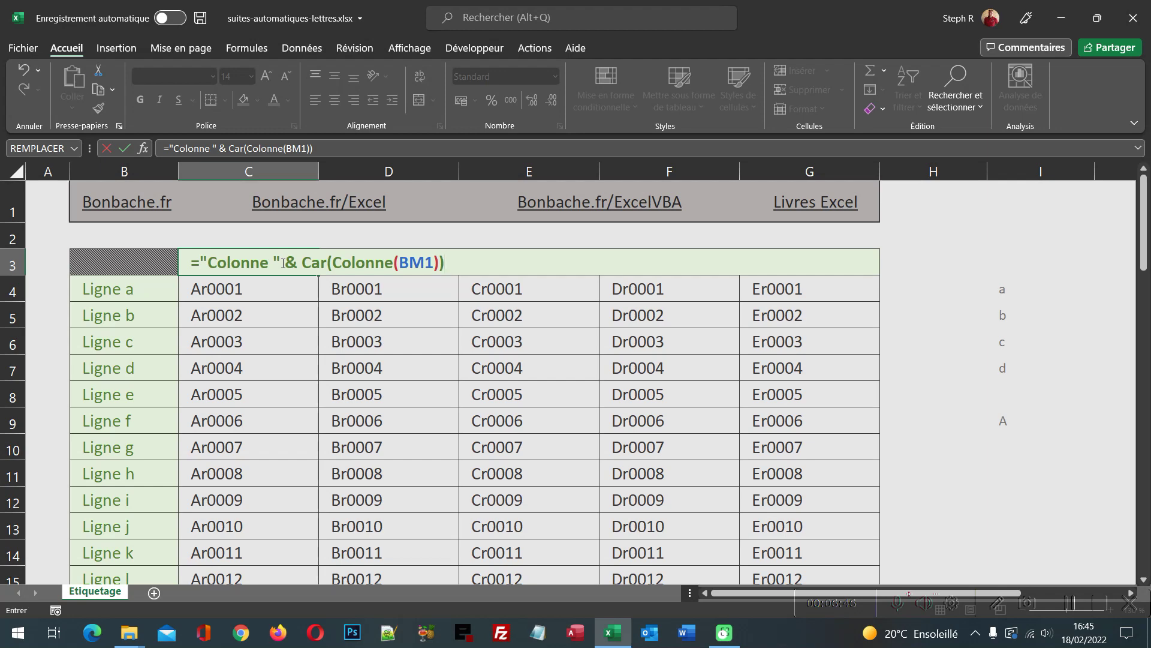
key("ctrl+Return")
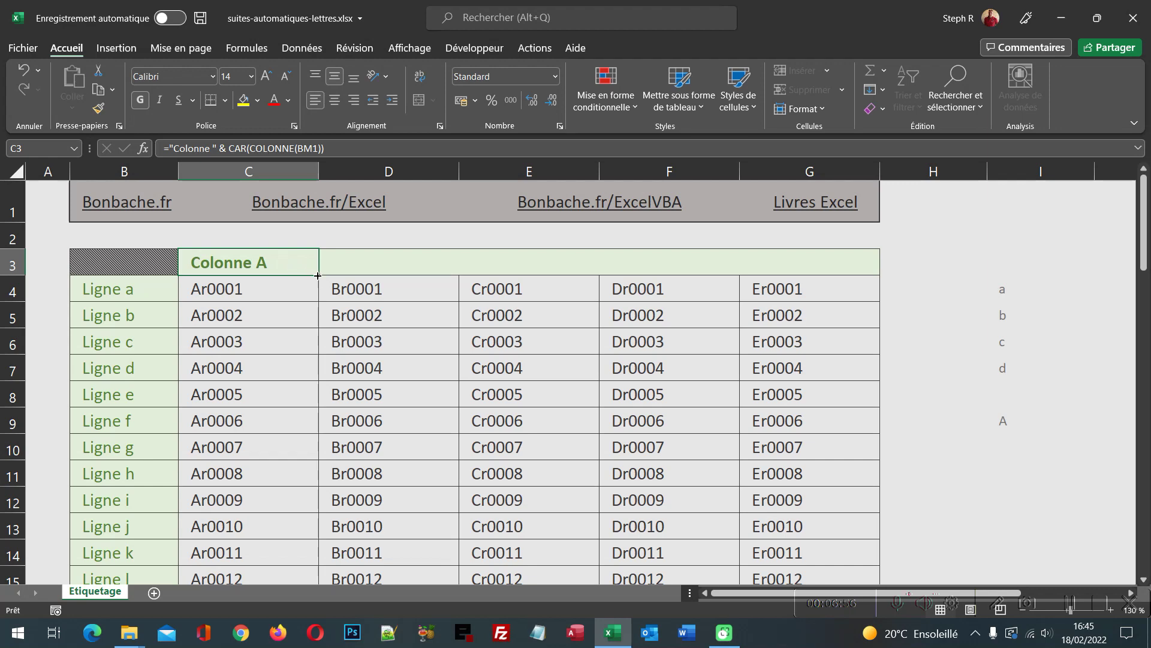
Fill the column label formula from C3 across to G3, copying the values without the formatting
left_click_drag(318, 276, 872, 276)
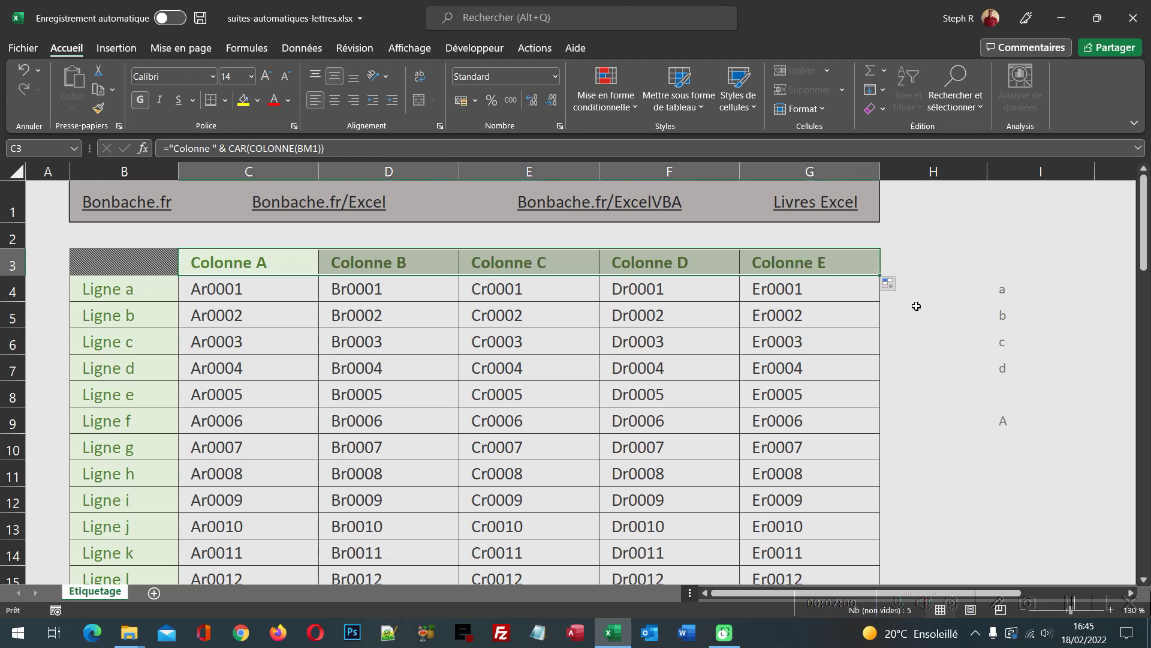
left_click(888, 283)
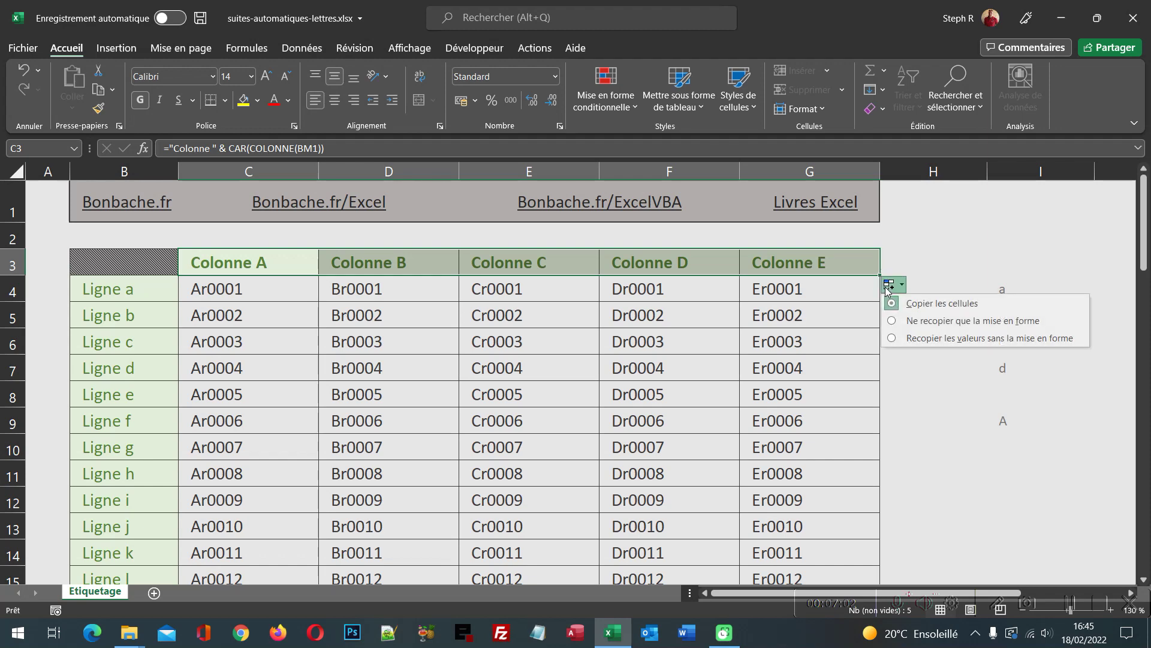
left_click(921, 338)
left_click(925, 347)
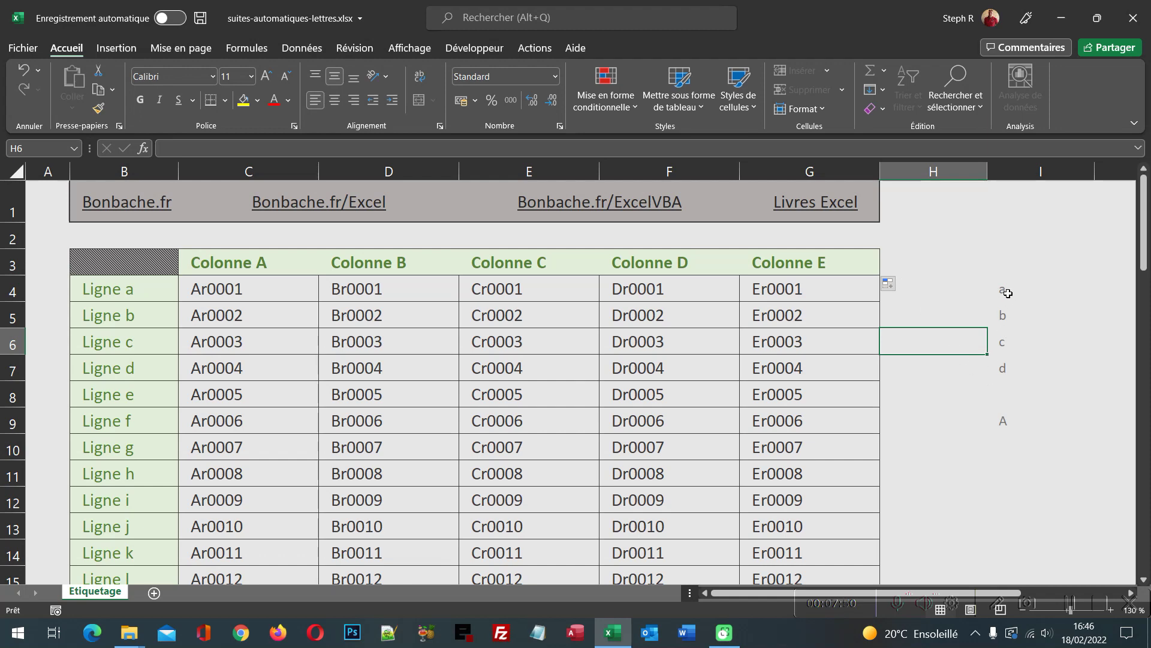
Delete the test formulas in cells I4:I9
left_click_drag(1009, 291, 1003, 413)
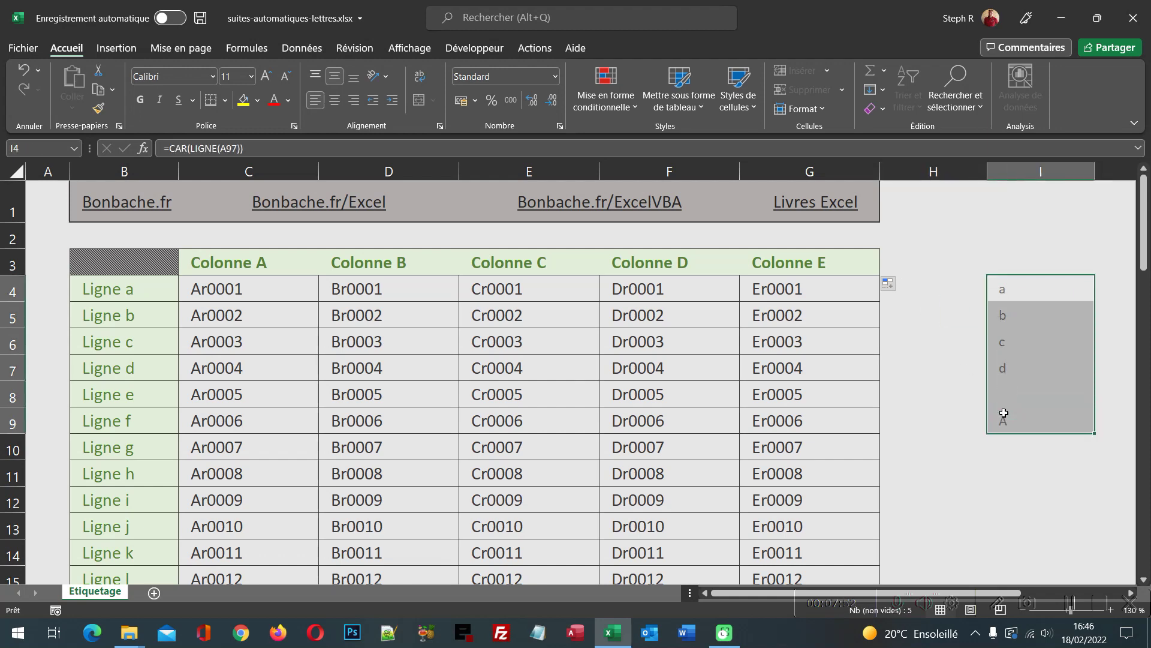
key("Delete")
left_click(1008, 483)
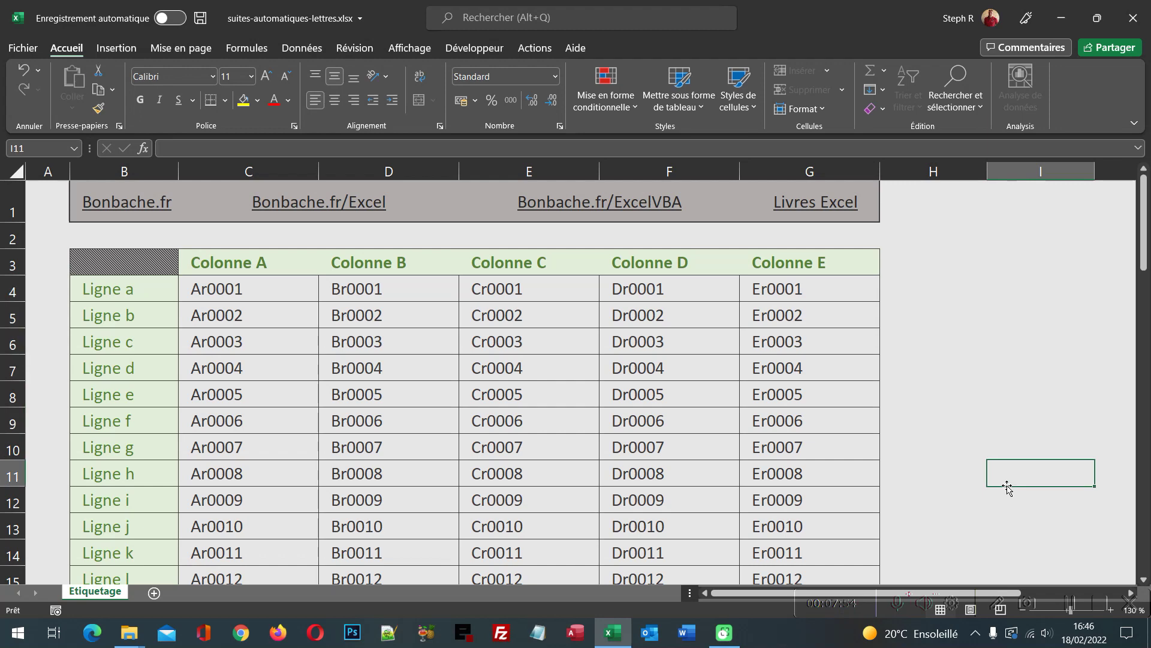